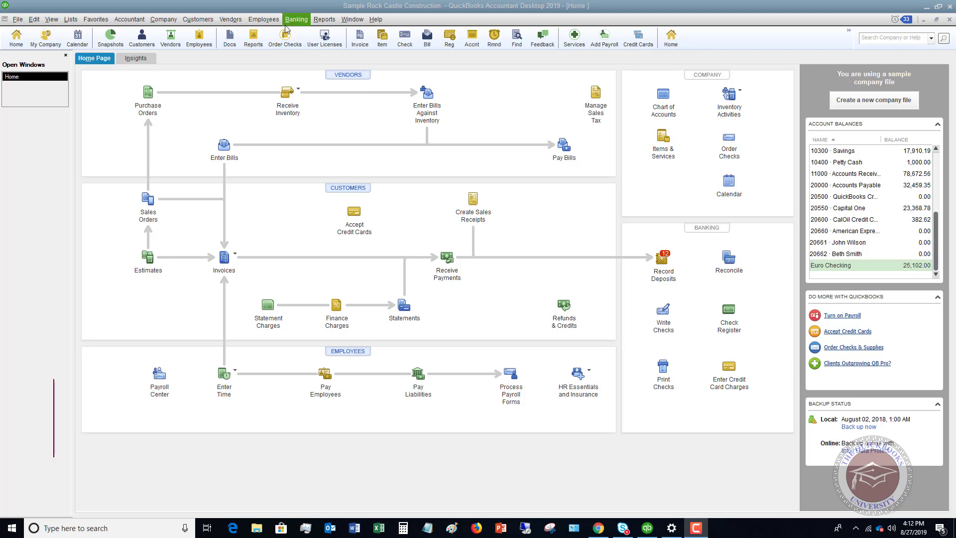
Open the Terms List from Customer & Vendor Profile Lists and select the 1% and 2% 10 Net 30 terms
click(71, 20)
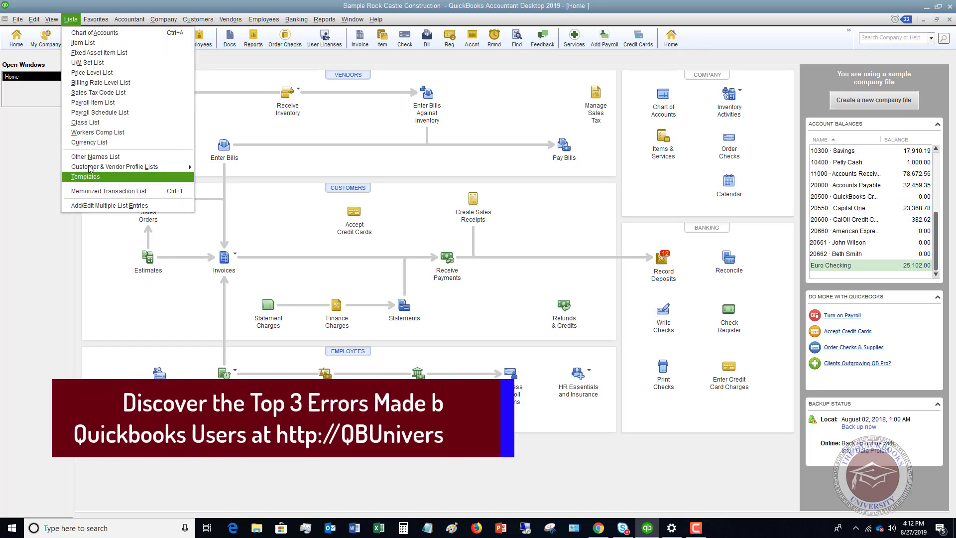
mouse_move(116, 168)
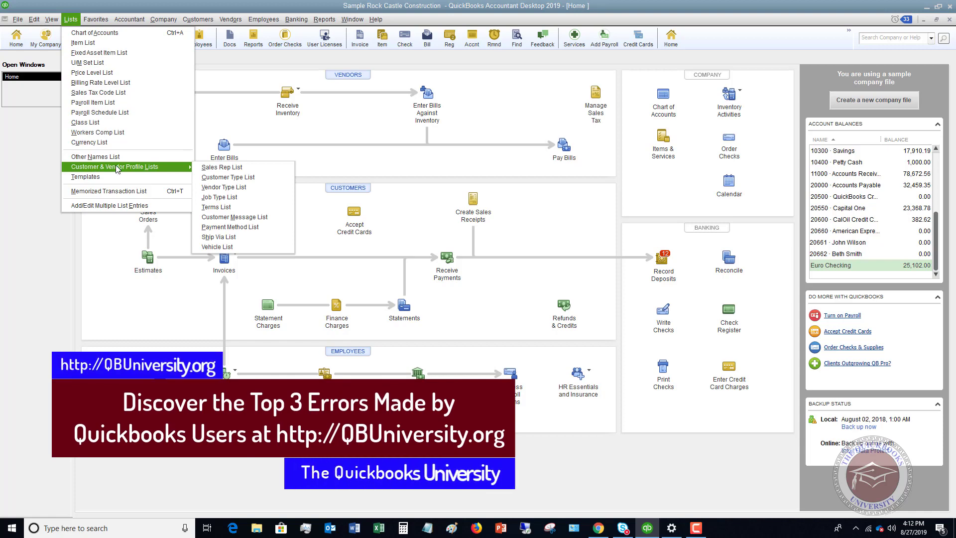
click(219, 207)
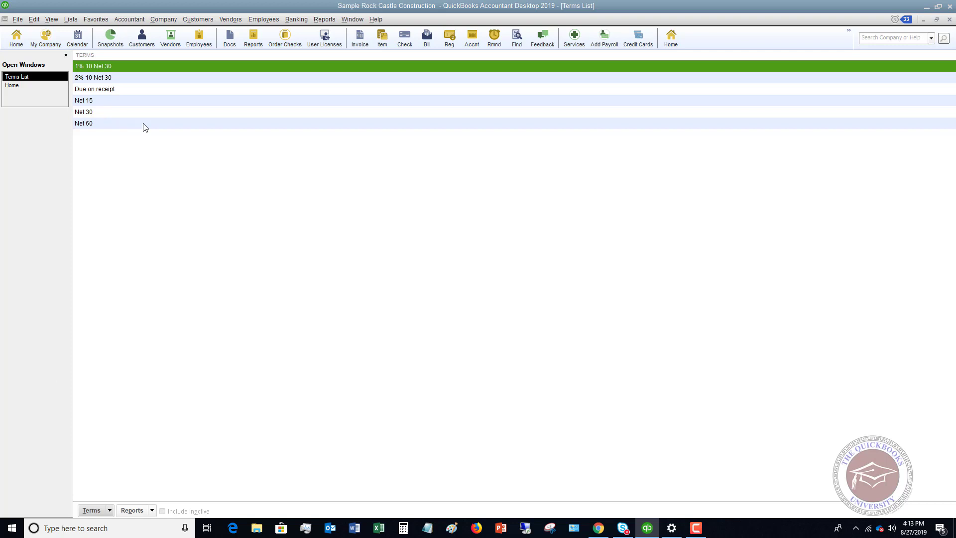
click(103, 80)
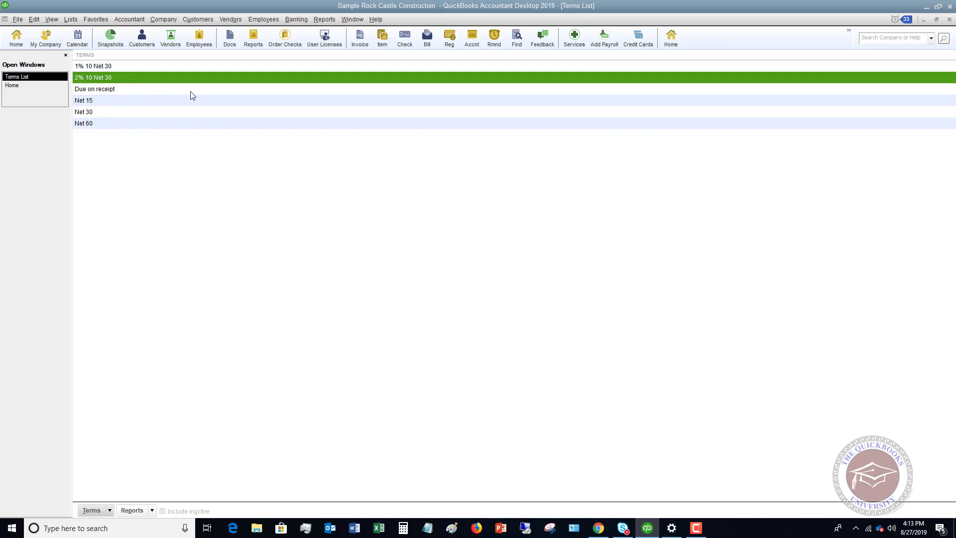
click(115, 65)
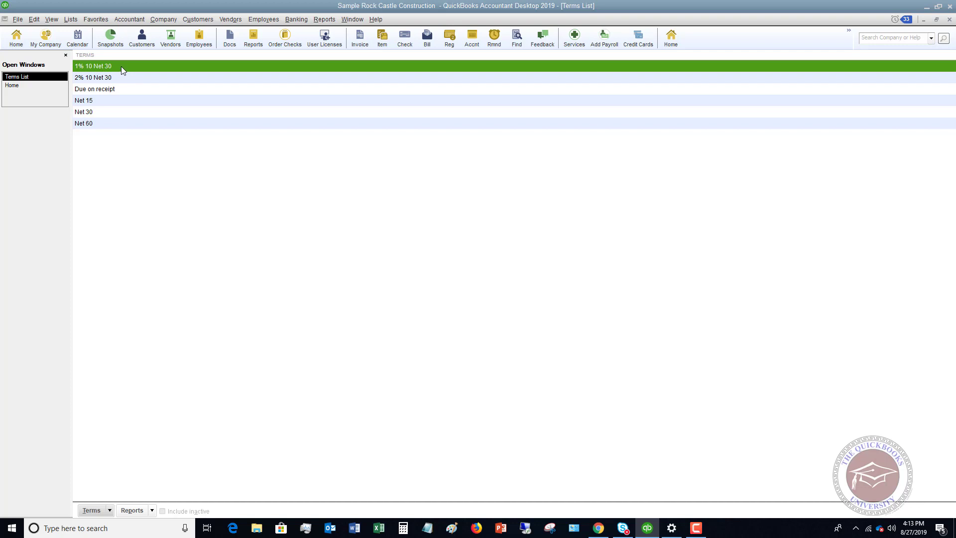
click(122, 80)
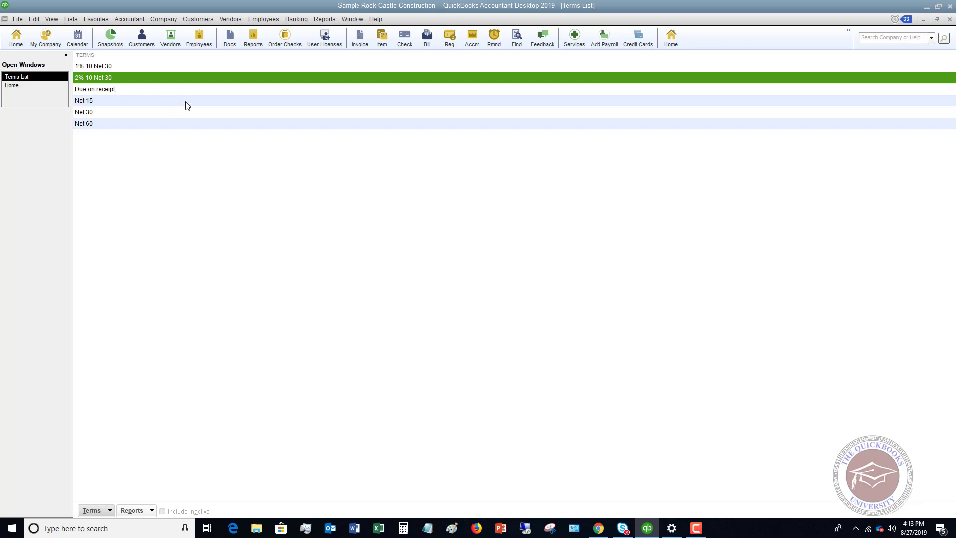
In the Vendor Center, edit A Cheung Limited's Payment Settings to use 2% 10 Net 30 terms
click(229, 21)
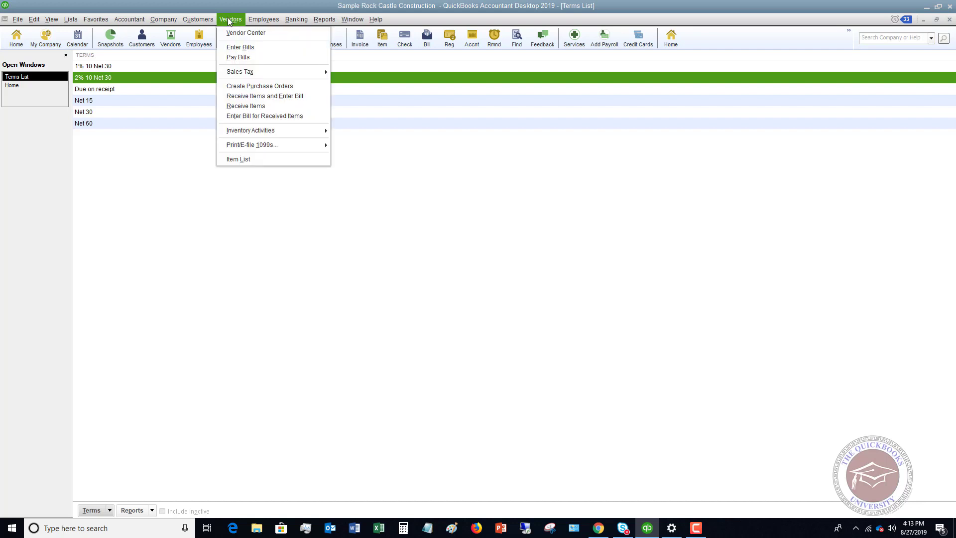
click(241, 33)
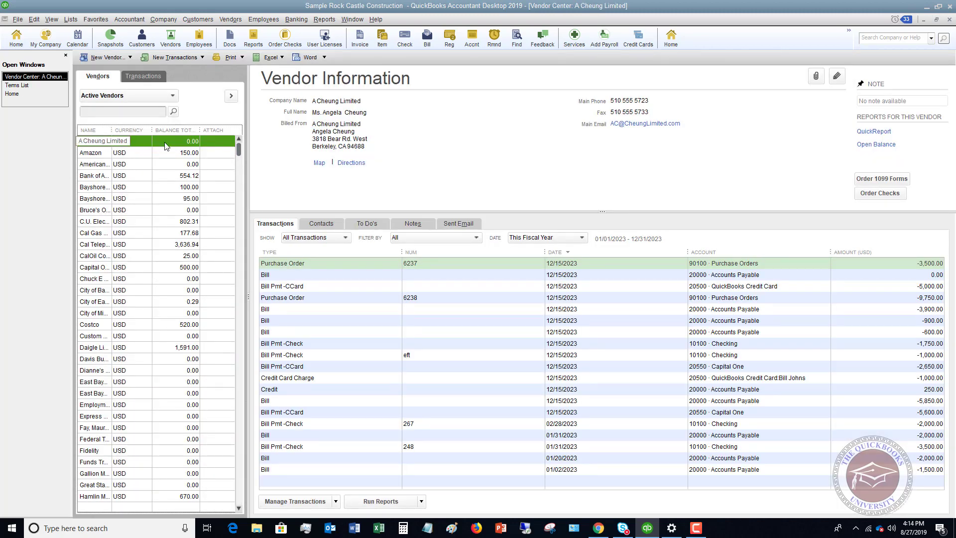
click(836, 78)
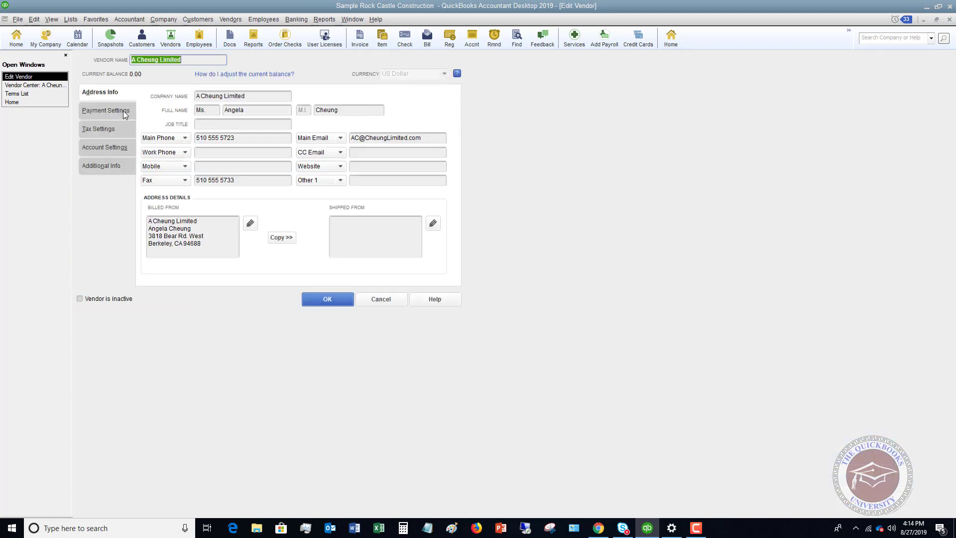
click(125, 113)
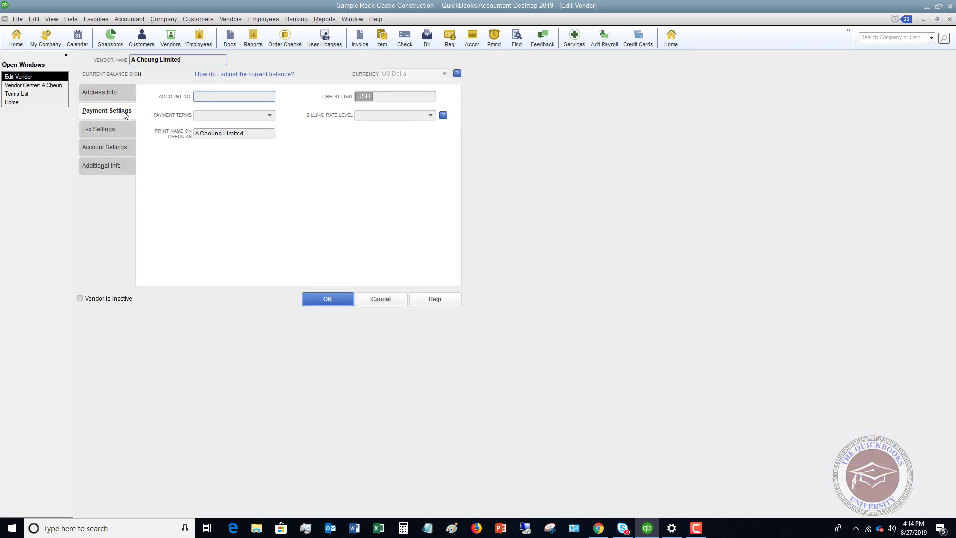
click(270, 116)
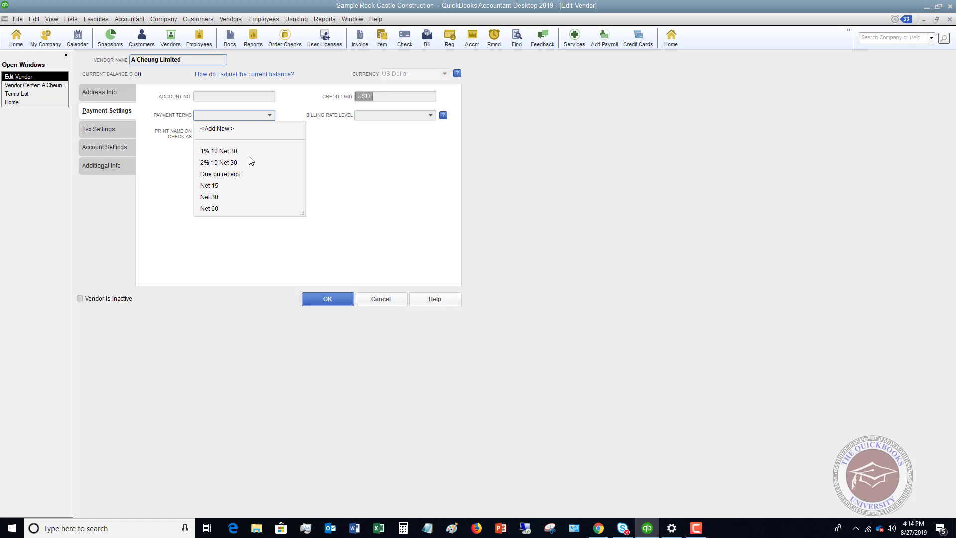
click(223, 163)
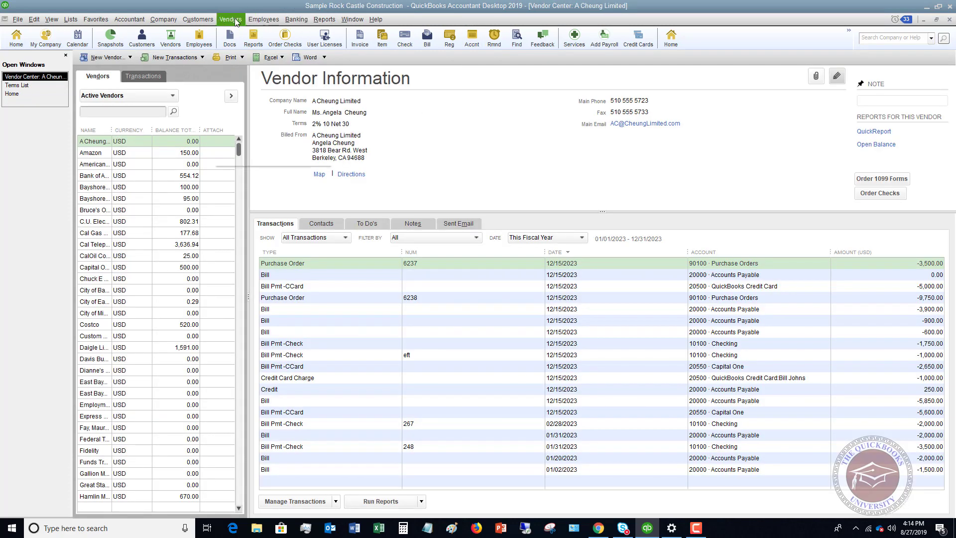
Enter a 100.00 bill for A Cheung Limited and save it without assigning a class
click(233, 19)
click(238, 47)
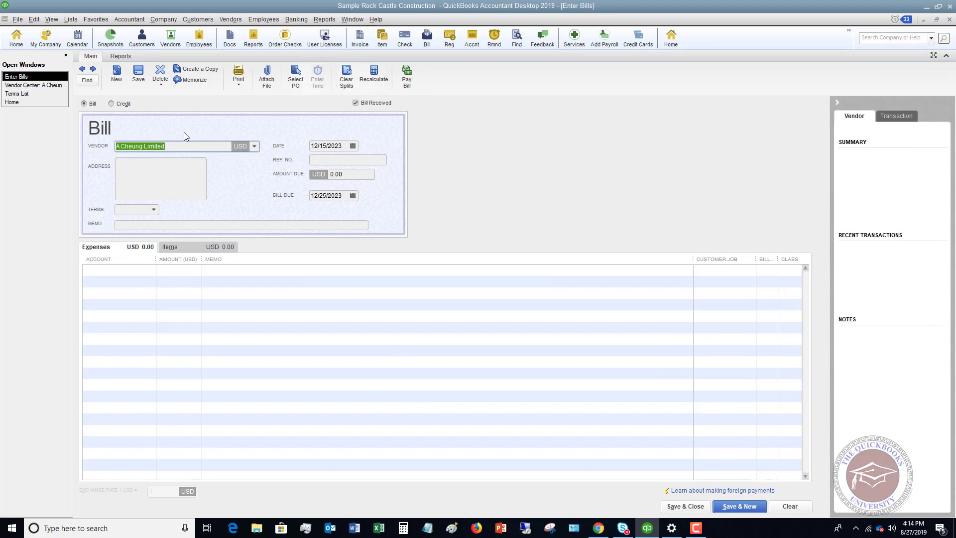
key(Tab)
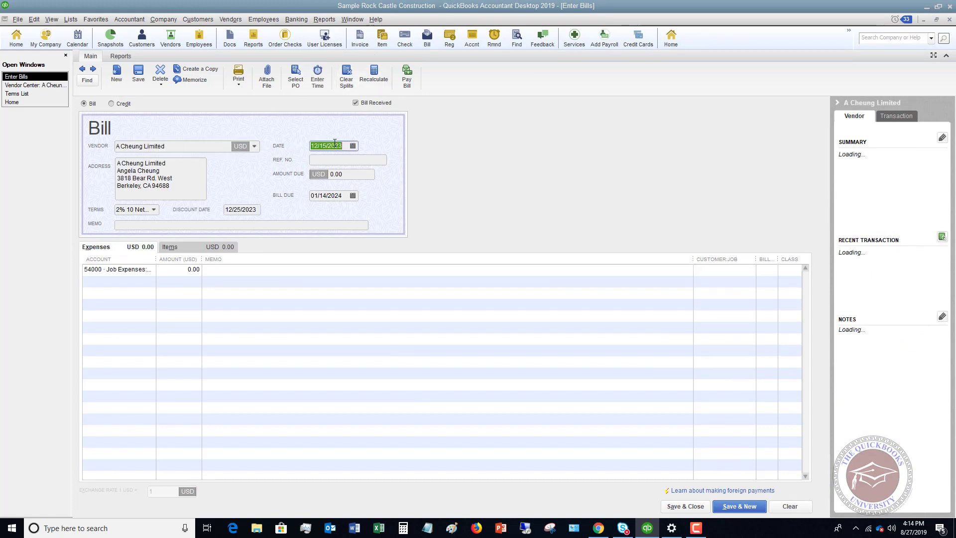
key(Tab)
key(Tab)
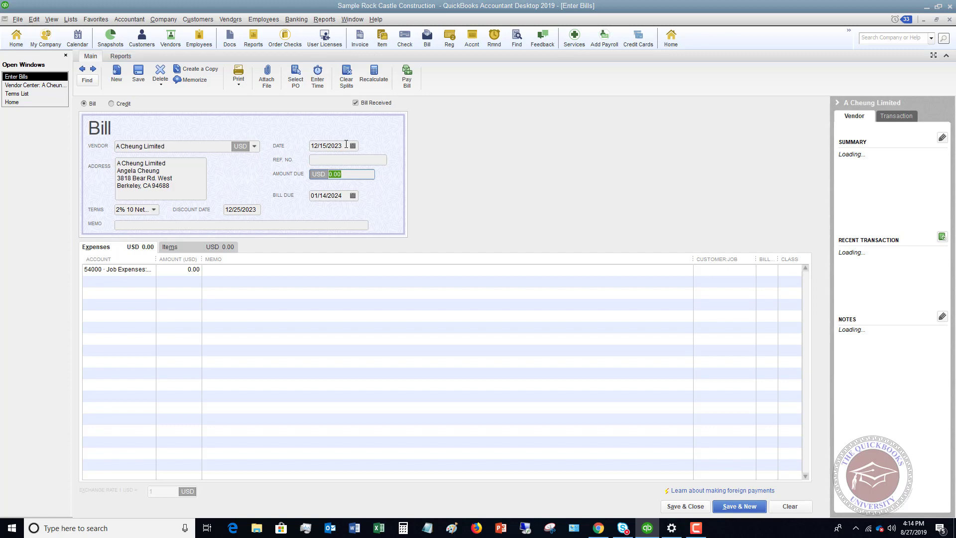
text(100)
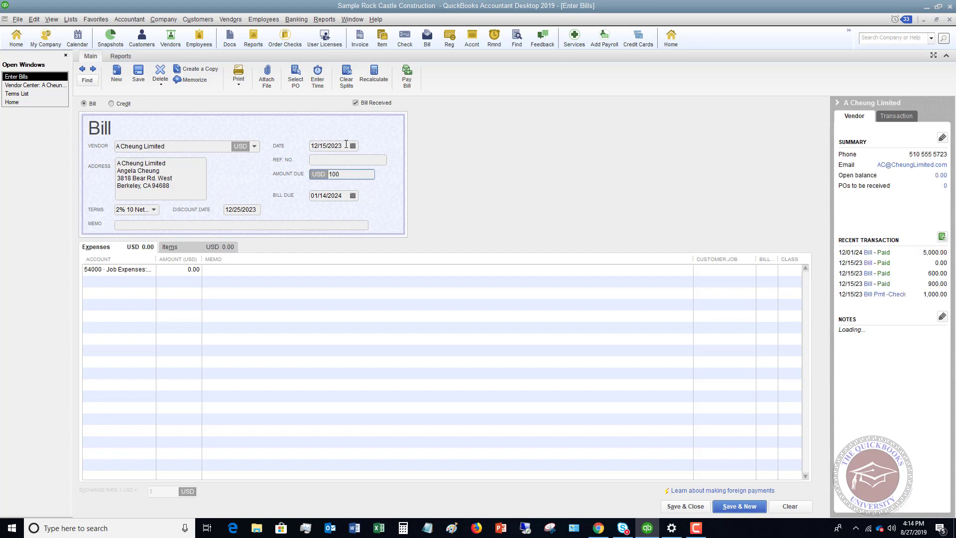
key(Tab)
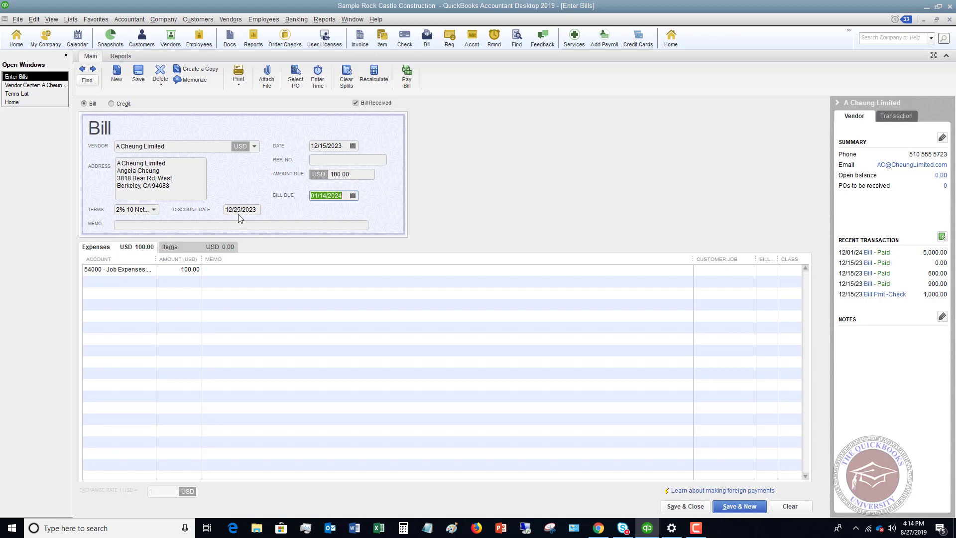
click(689, 505)
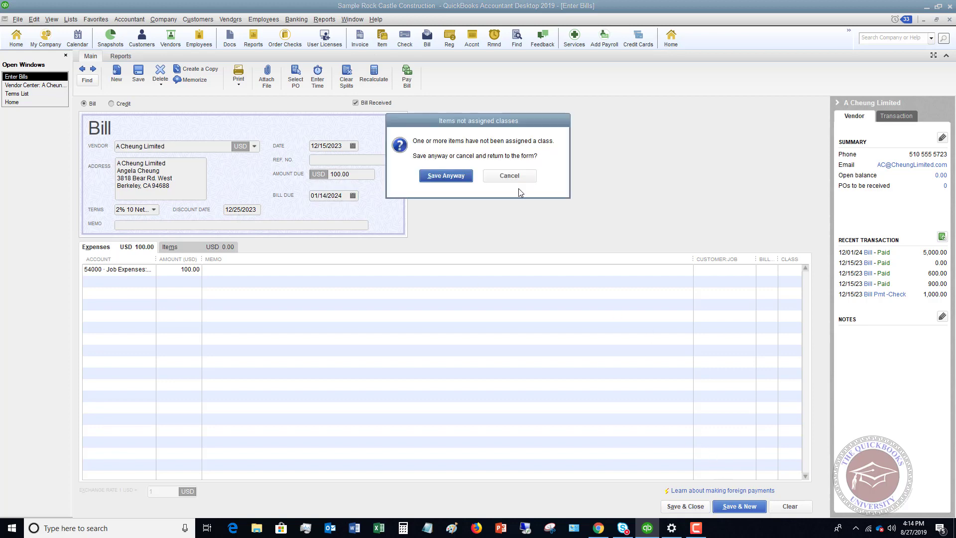
click(440, 178)
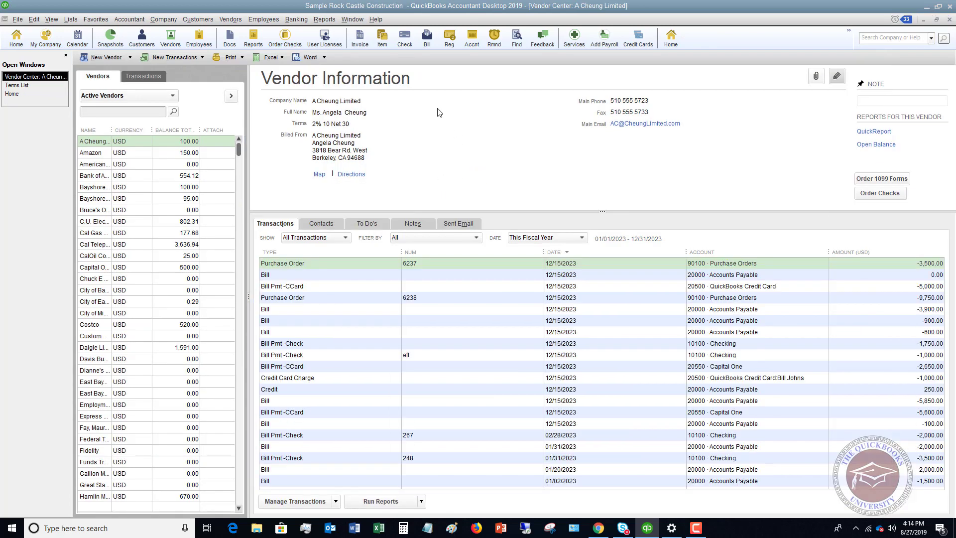
In Pay Bills, check A Cheung Limited's 100.00 bill, showing its 2.00 suggested discount
click(231, 22)
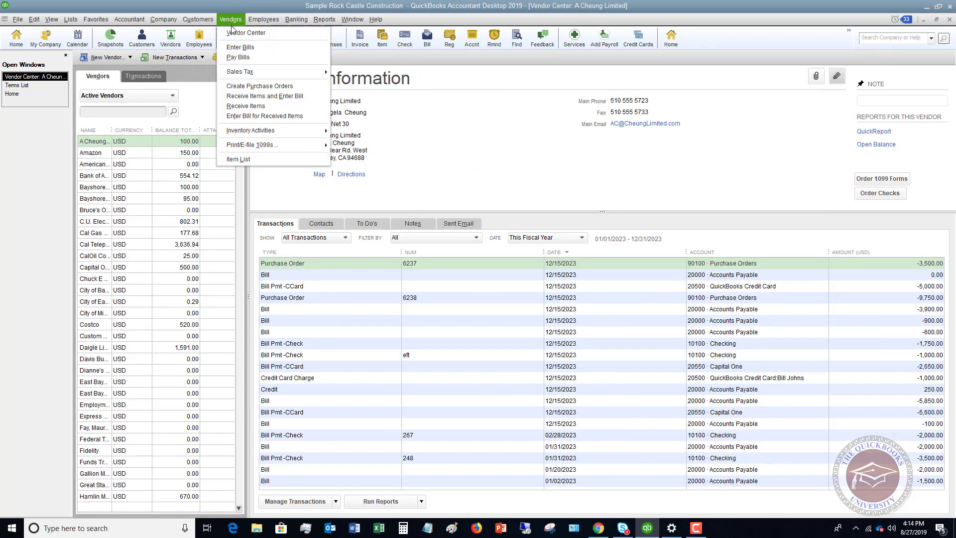
click(237, 57)
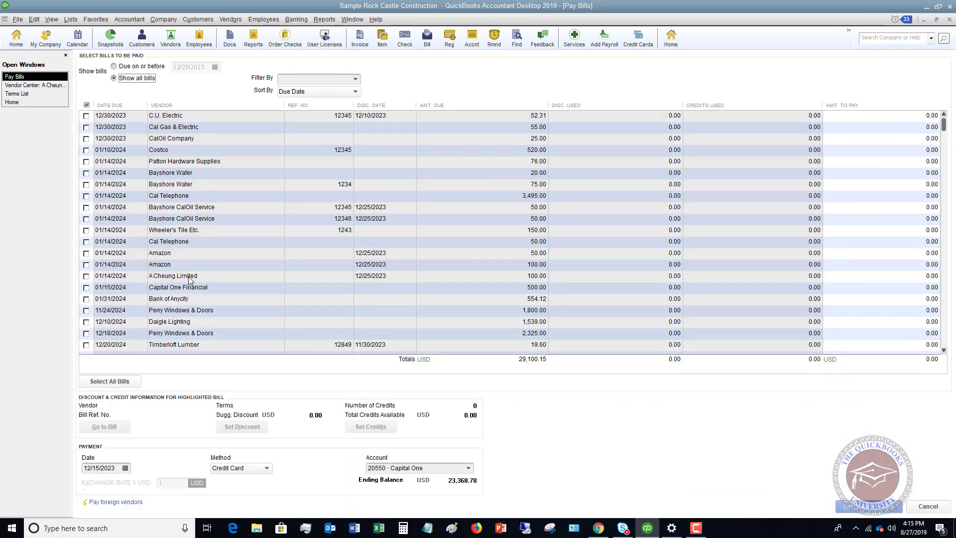
click(104, 277)
click(87, 275)
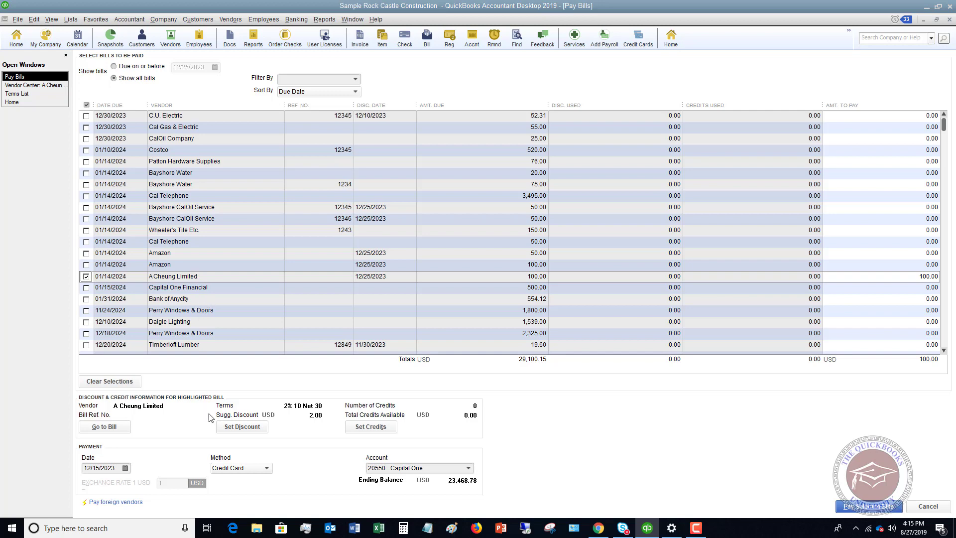
Apply the 2.00 discount with class Overhead and pay the A Cheung bill for 98.00
click(243, 427)
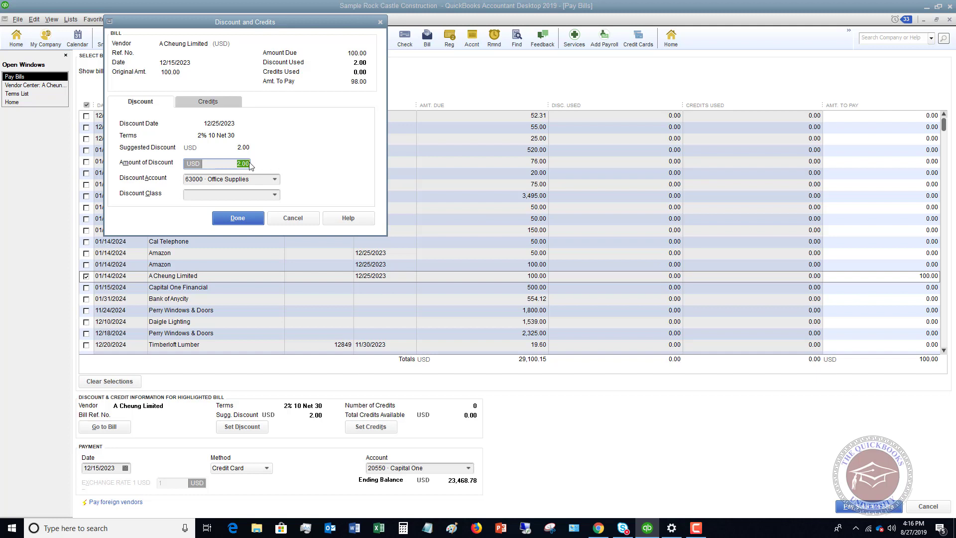
click(275, 195)
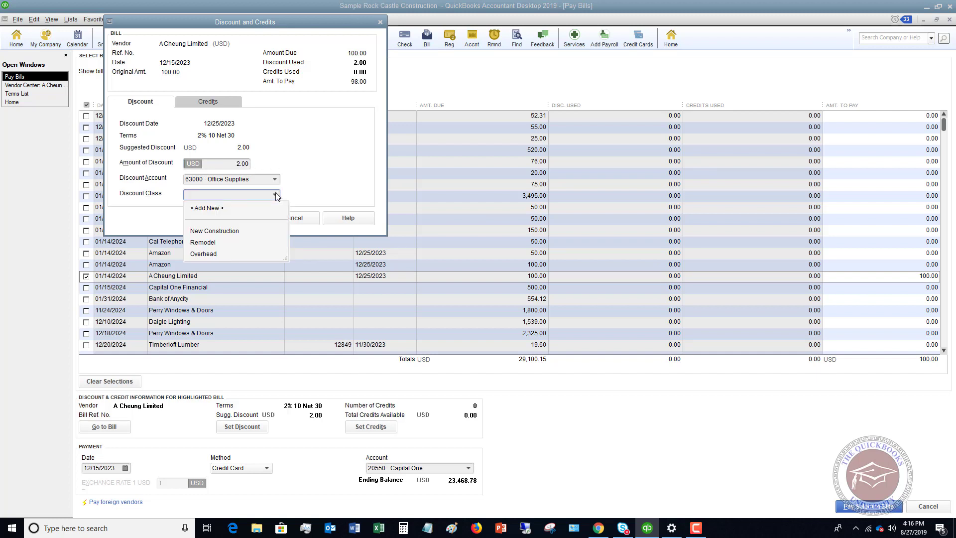
click(203, 254)
click(235, 216)
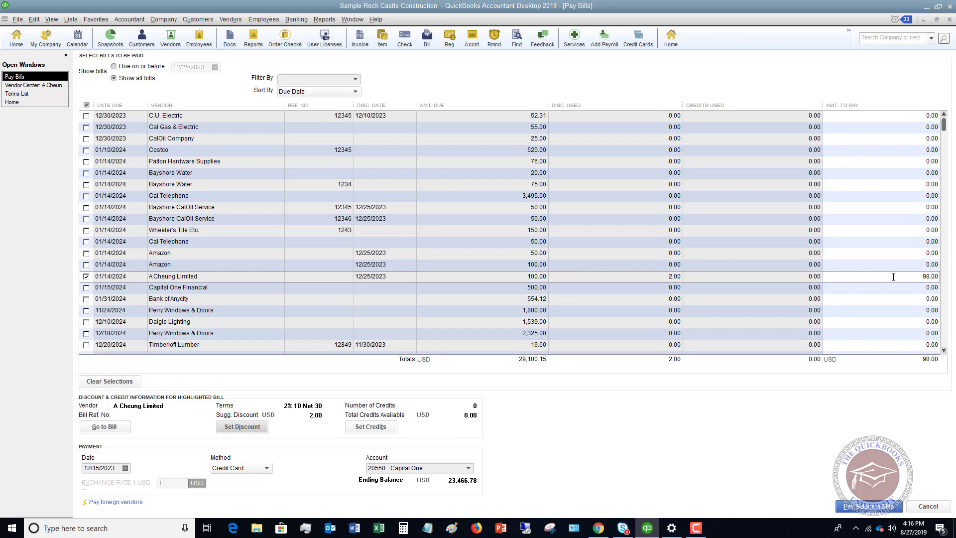
click(867, 506)
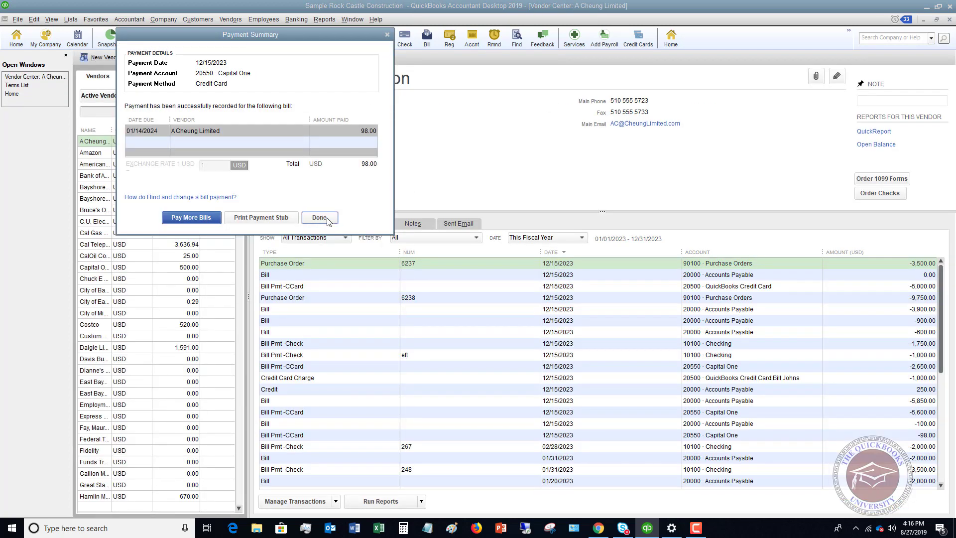
click(324, 219)
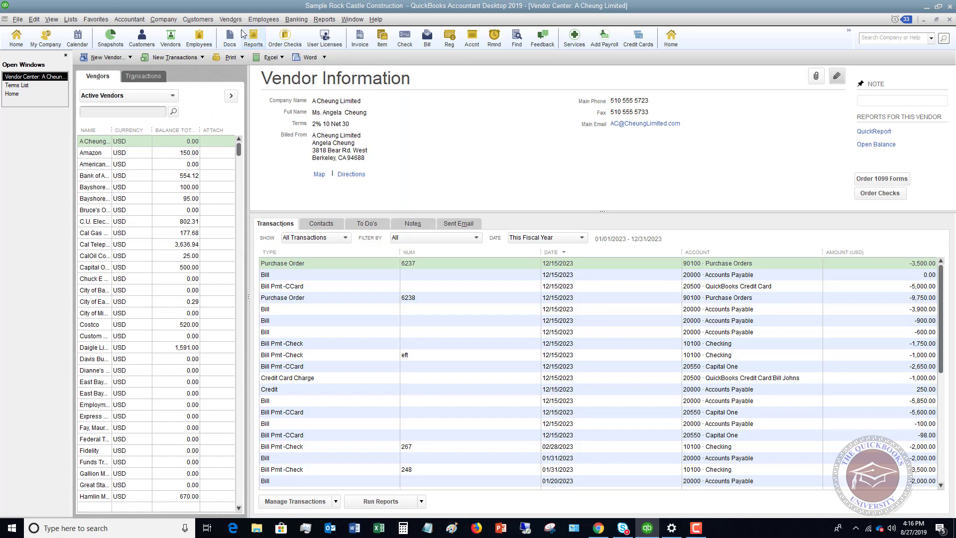
Start a new bill for vendor Cal Telephone with terms 2% 10 Net 30
click(229, 20)
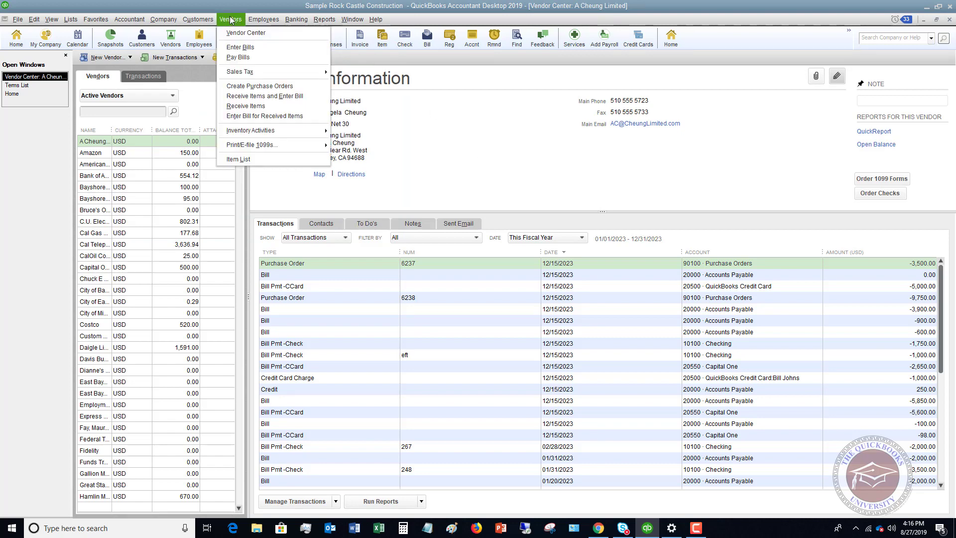
click(240, 47)
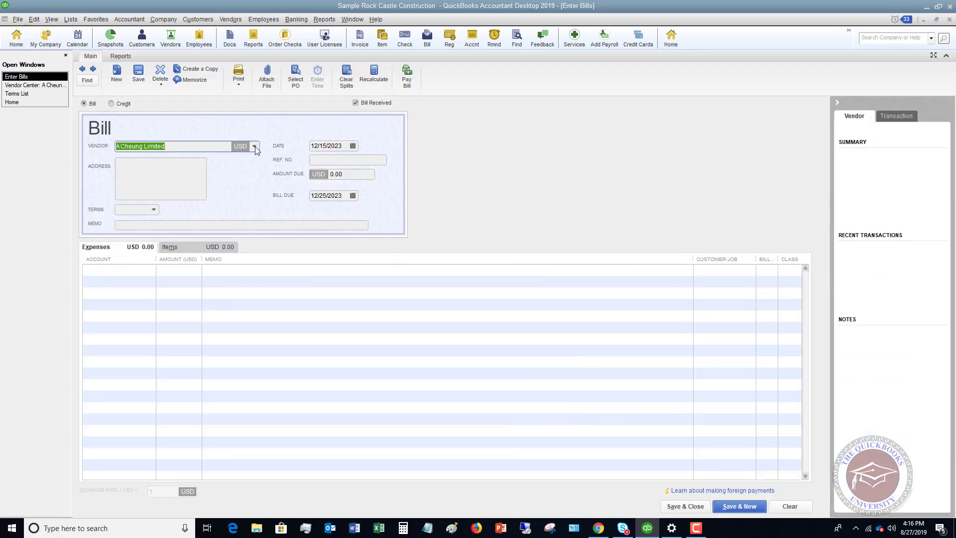
click(254, 146)
click(165, 285)
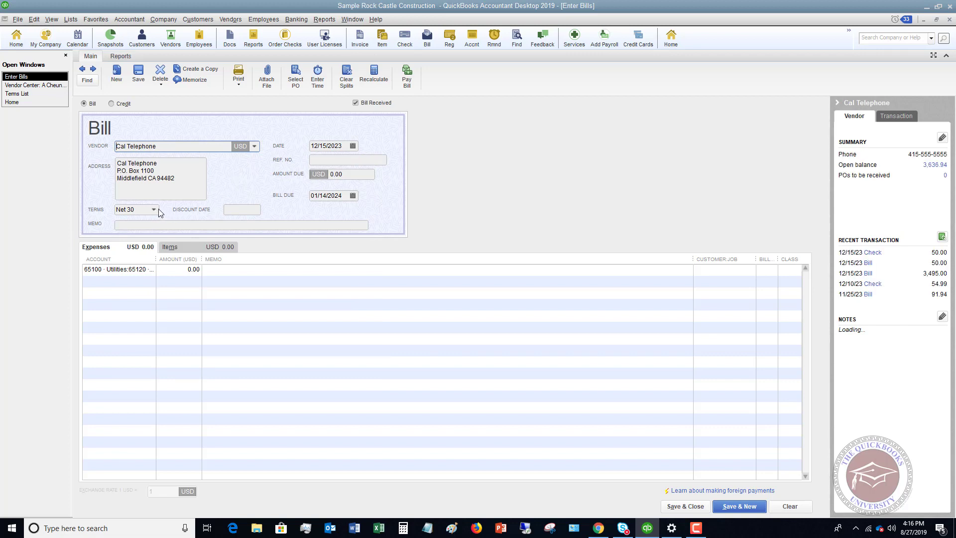
click(154, 210)
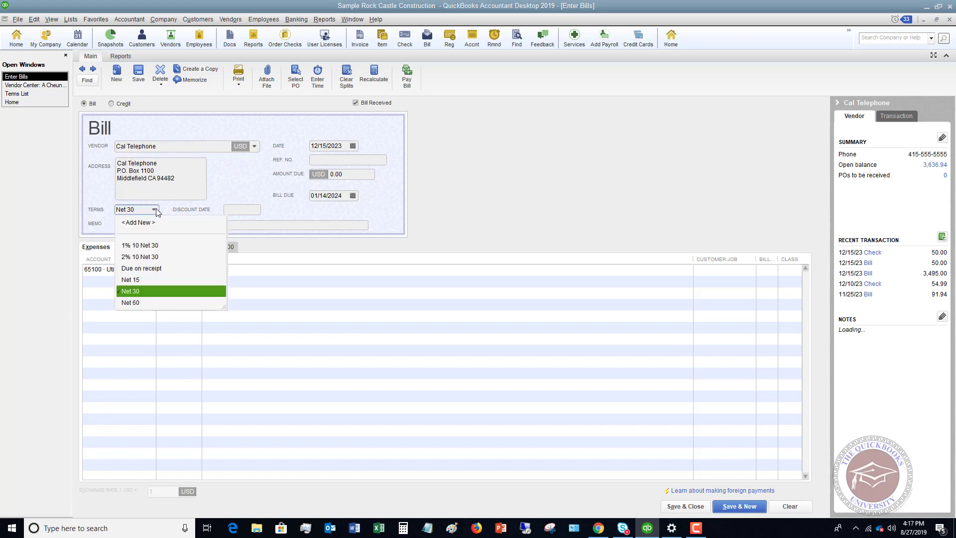
click(139, 256)
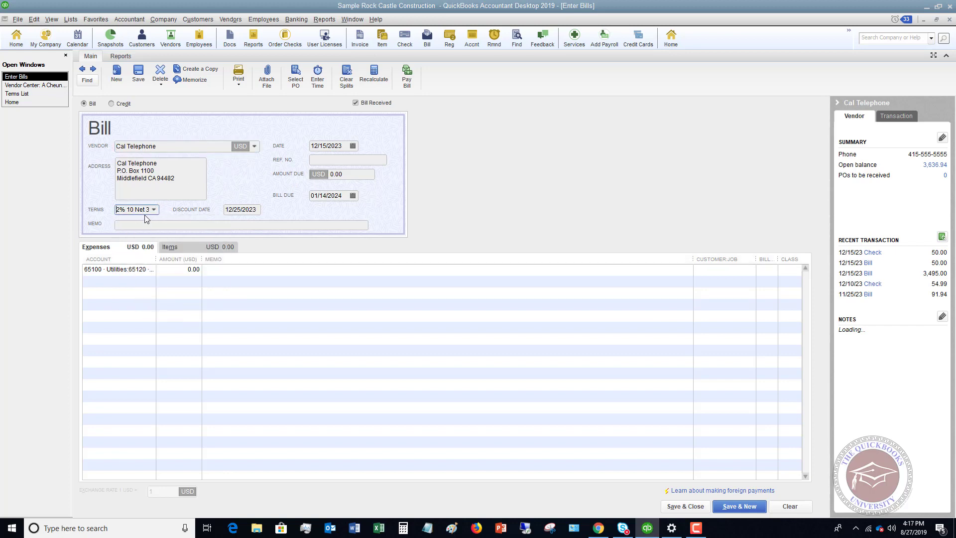
Enter 200.00 as the amount due and save the bill, keeping the changed terms
click(335, 175)
text(20)
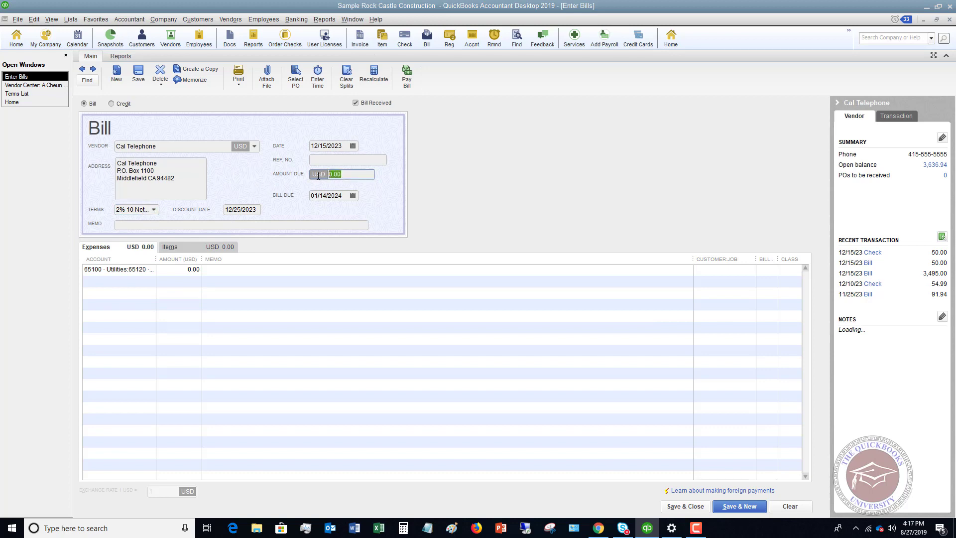
text(0)
key(Tab)
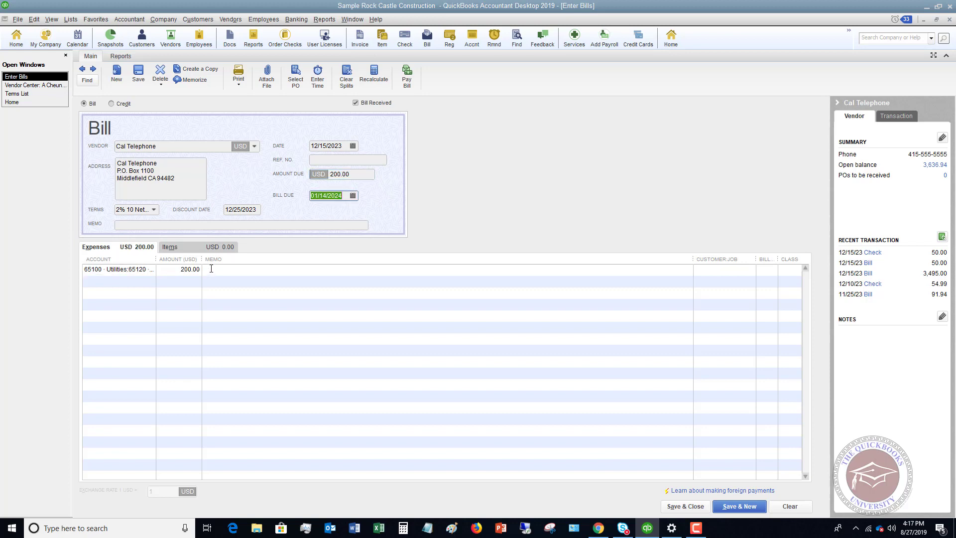
click(706, 507)
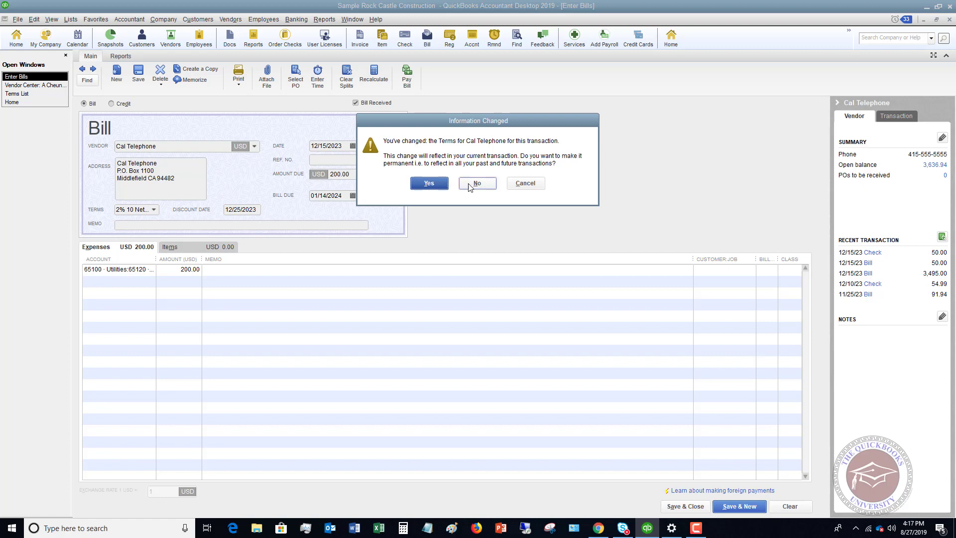
click(430, 188)
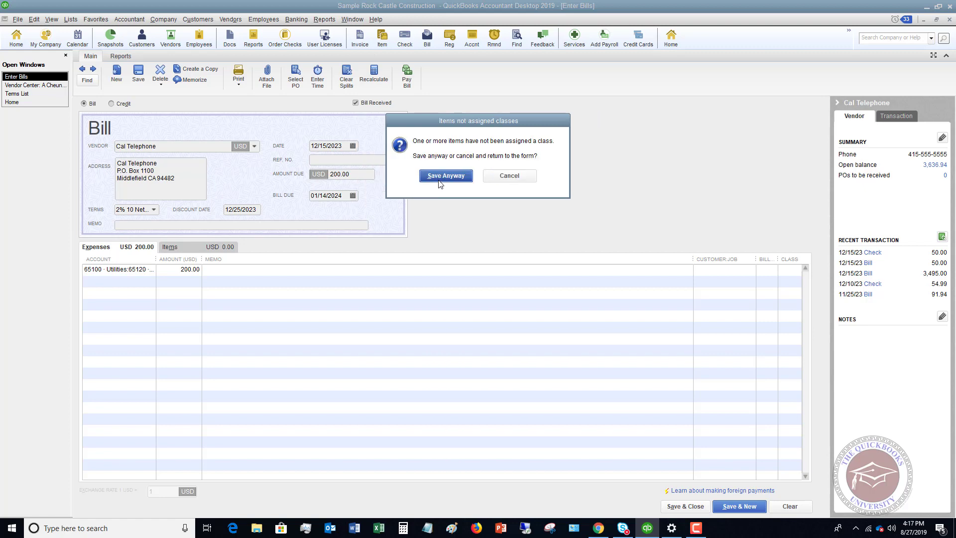
click(442, 178)
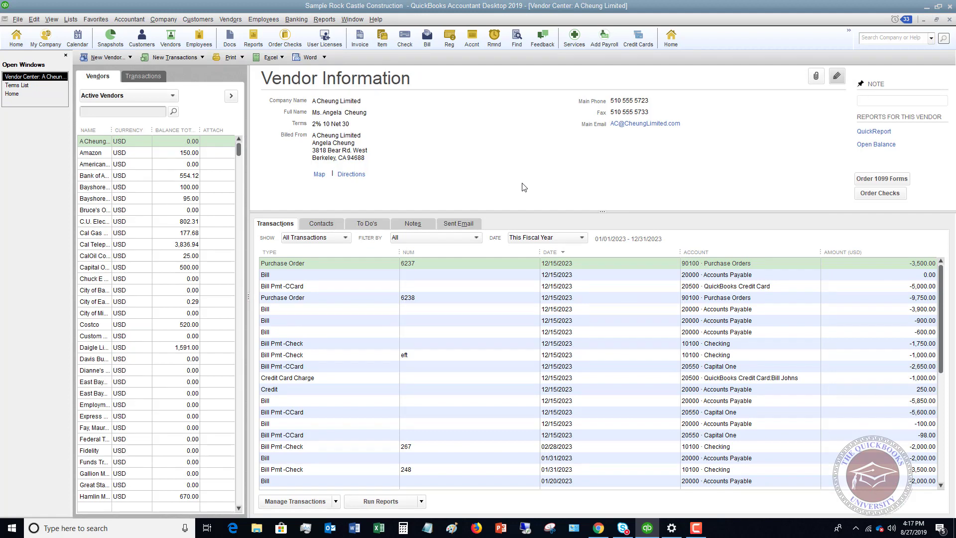
In Pay Bills, check the Cal Telephone 200.00 bill for payment
click(232, 21)
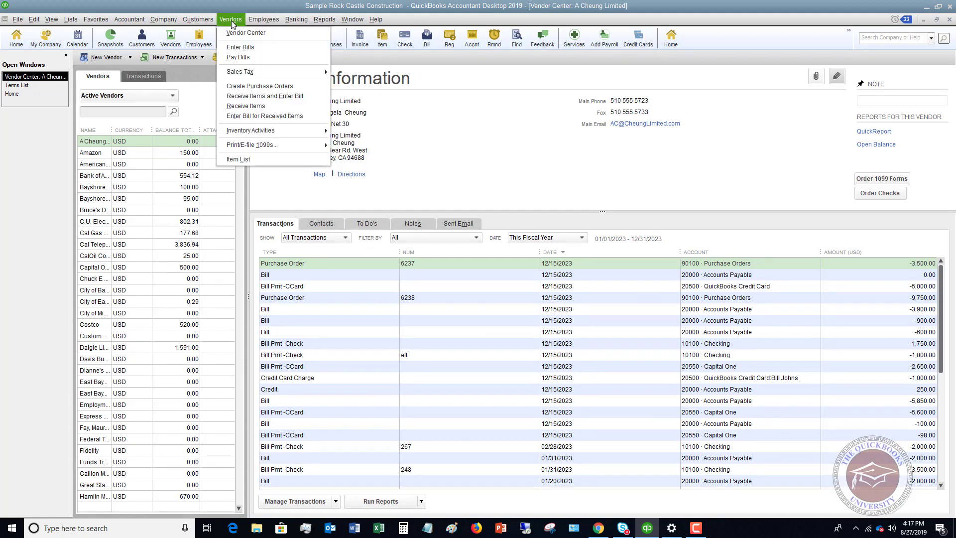
click(238, 57)
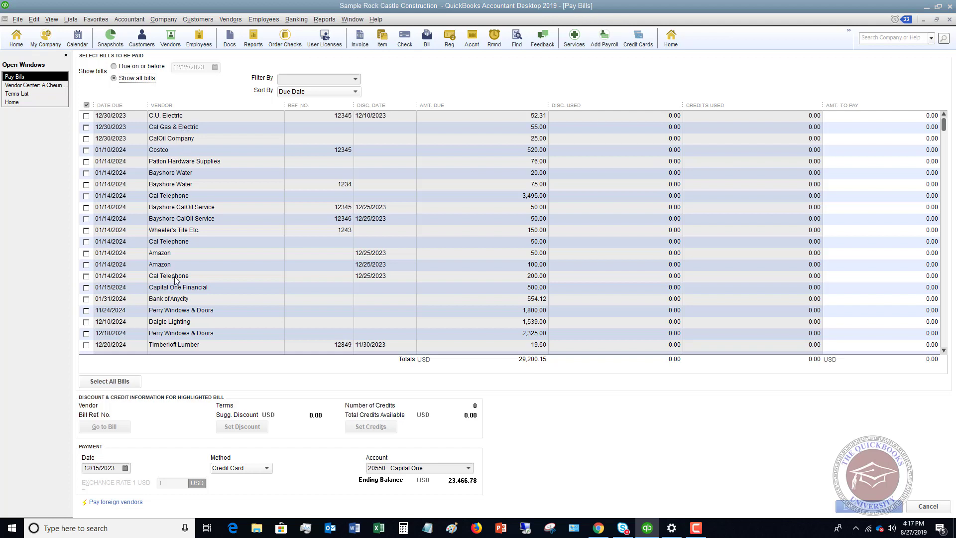
click(87, 276)
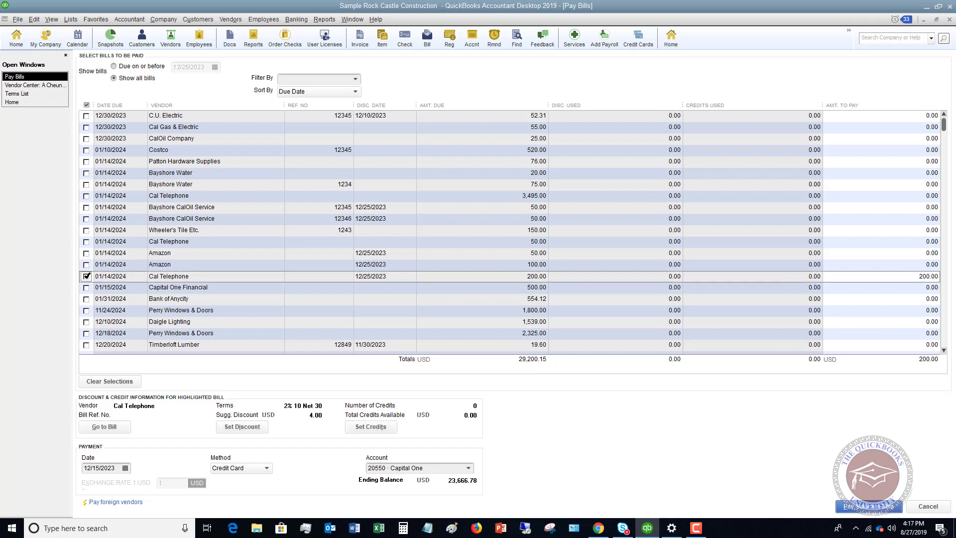
Post the 4.00 discount to 65120 Telephone, class Overhead, and pay 196.00
click(248, 430)
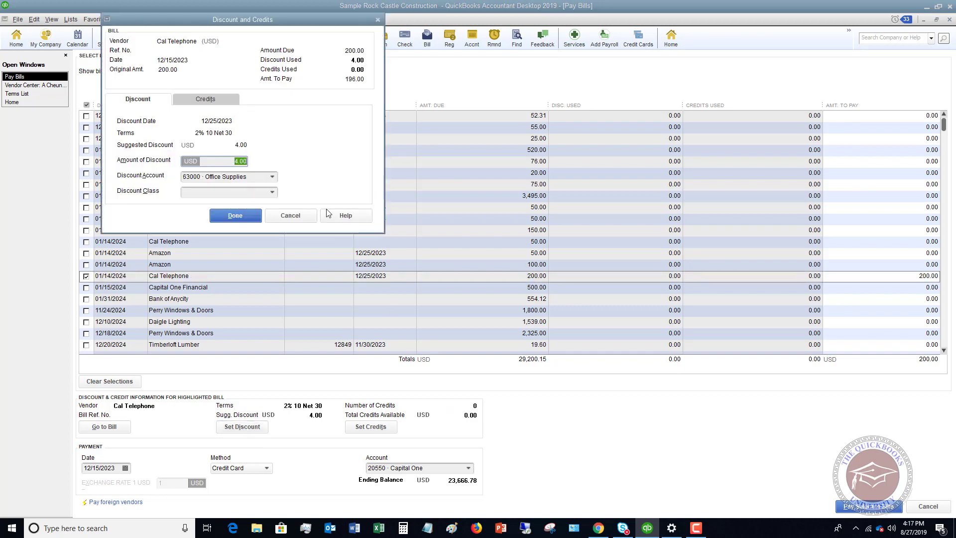
click(272, 177)
scroll(315, 267, down, 4)
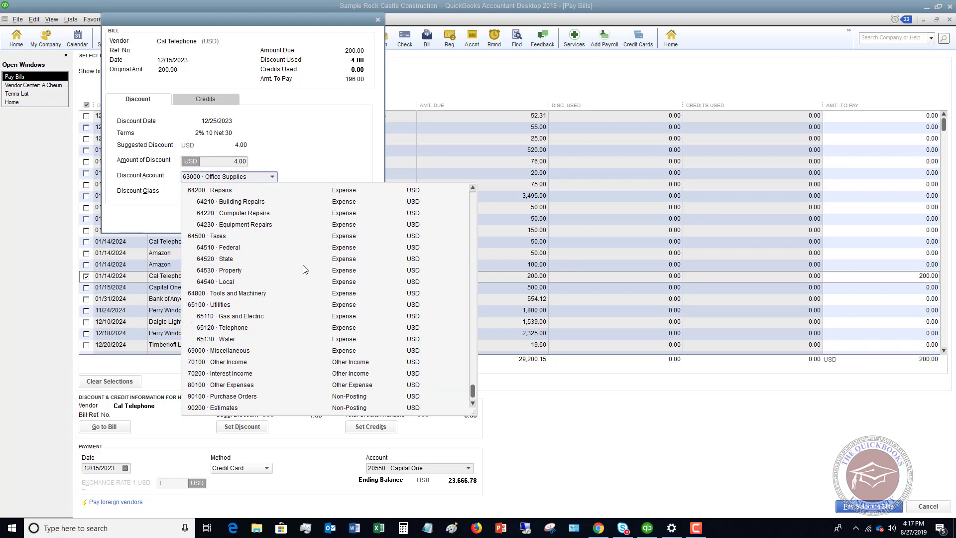
click(240, 332)
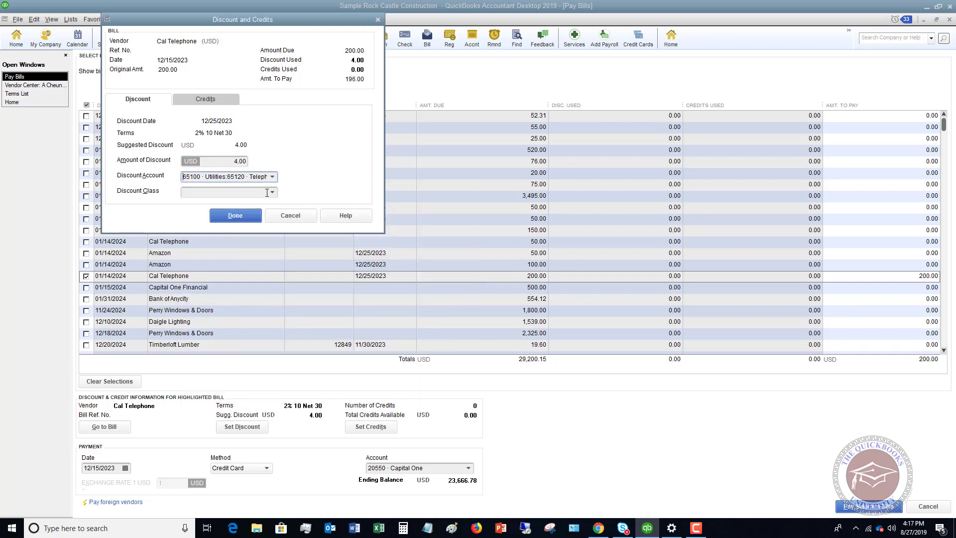
click(273, 192)
click(202, 252)
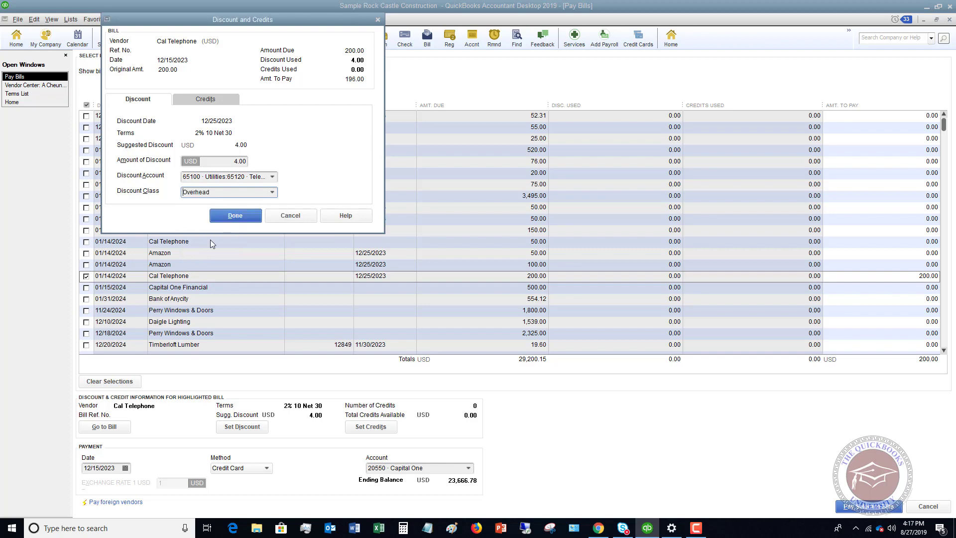
click(234, 216)
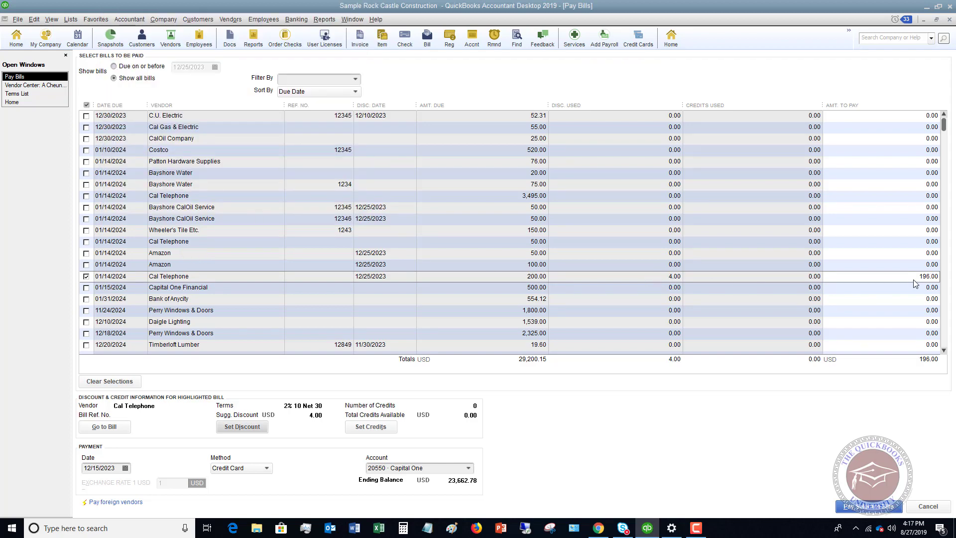
click(866, 506)
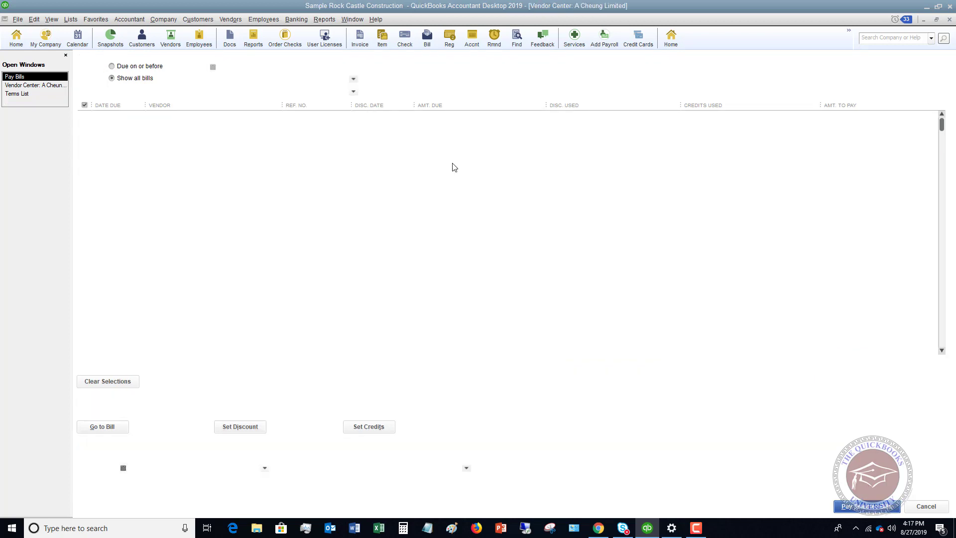
click(311, 209)
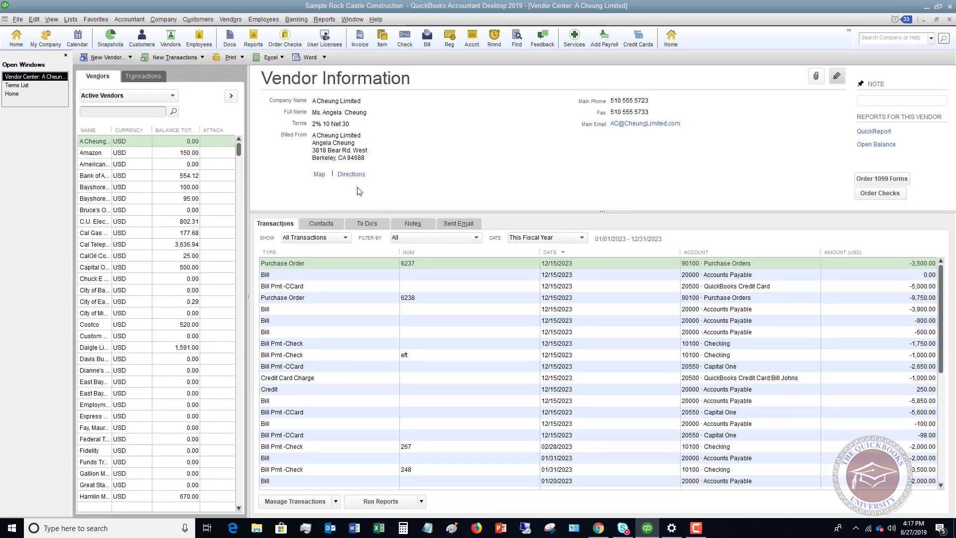